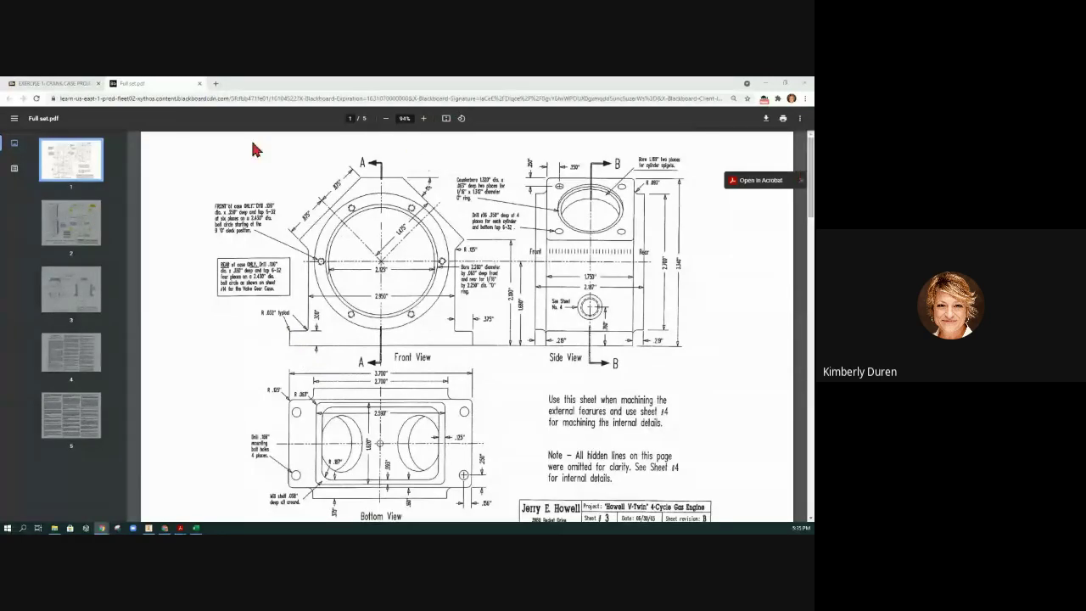
Close the Full set.pdf preview tab in Blackboard and switch to the file browser window.
click(108, 497)
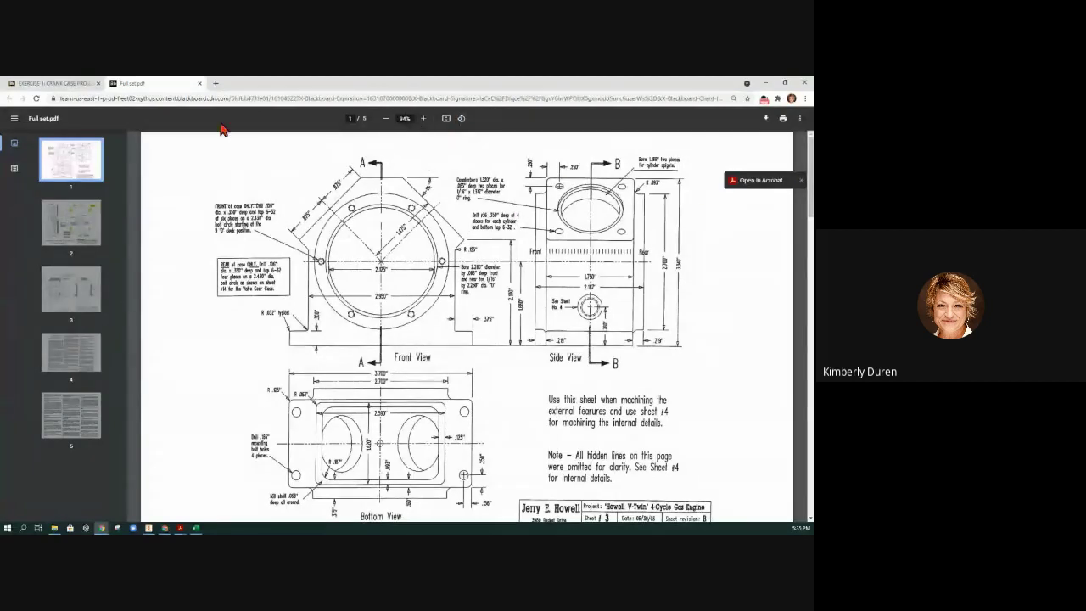
click(199, 83)
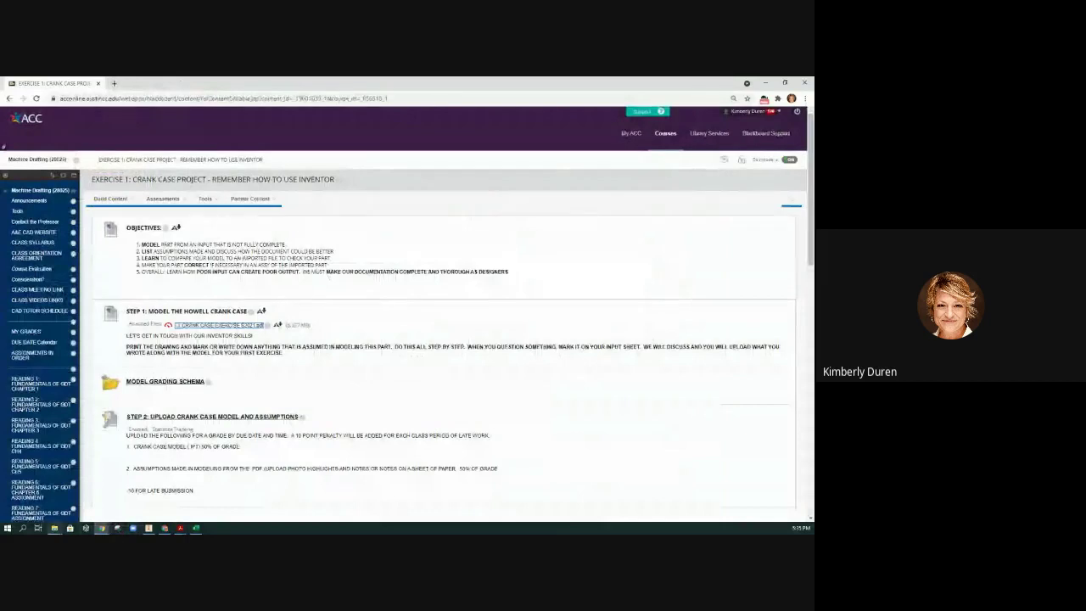
click(54, 528)
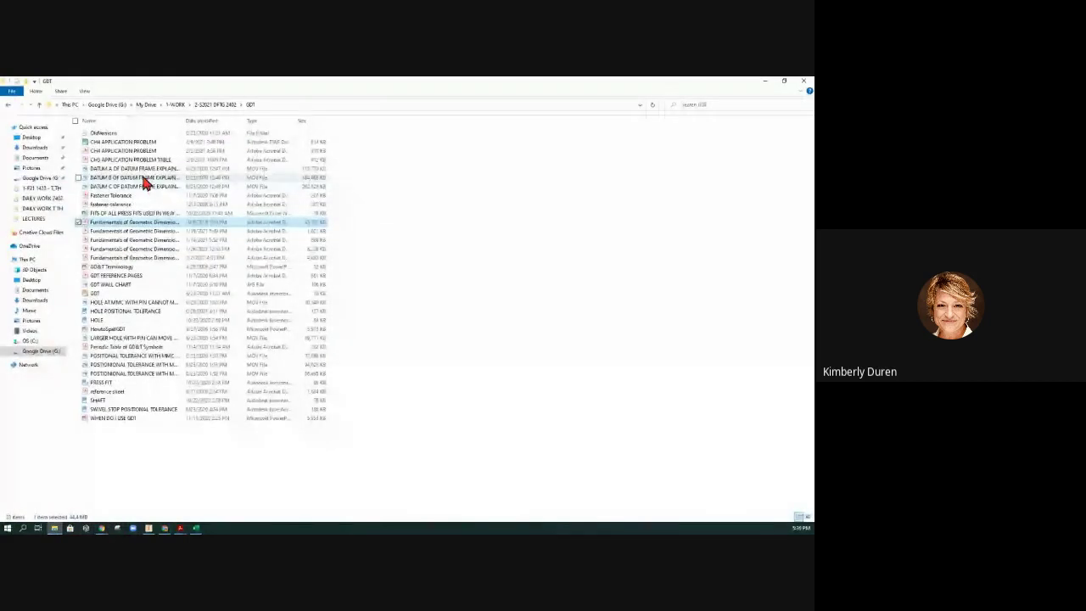
Go through 1-WORK, 1-F21 2402 and DAILY WORK 2402, then open CRANK CASE EXERCISE S2021-MARKUP.pdf.
click(175, 105)
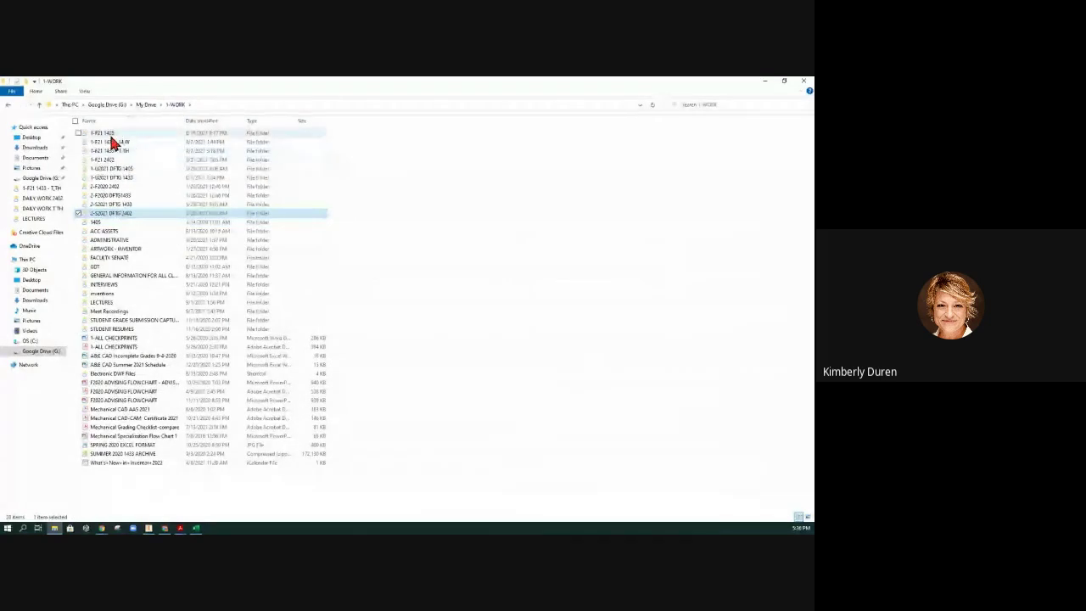
double_click(119, 160)
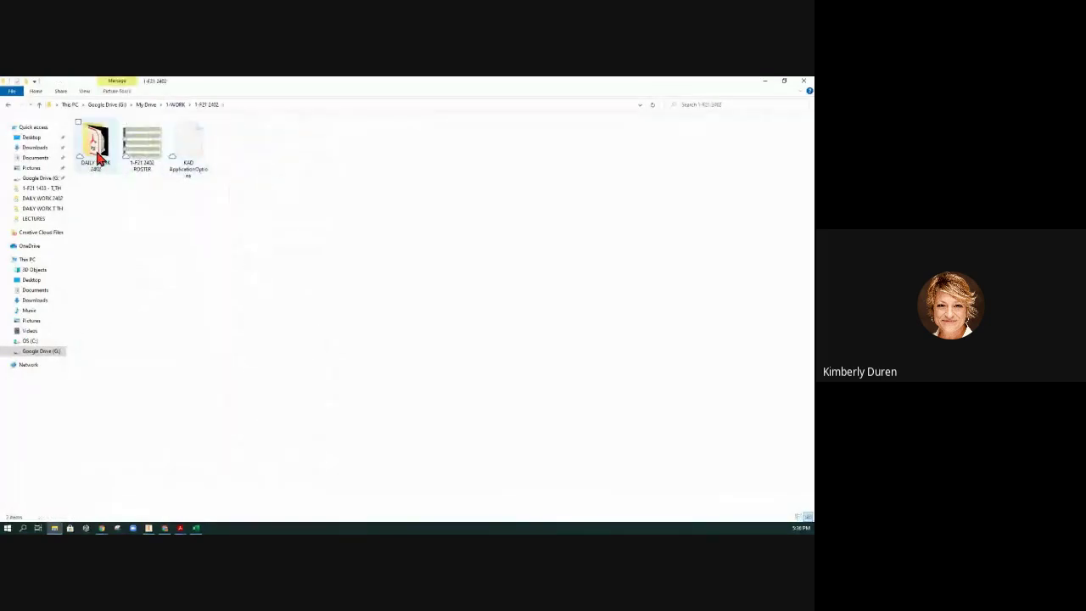
double_click(96, 146)
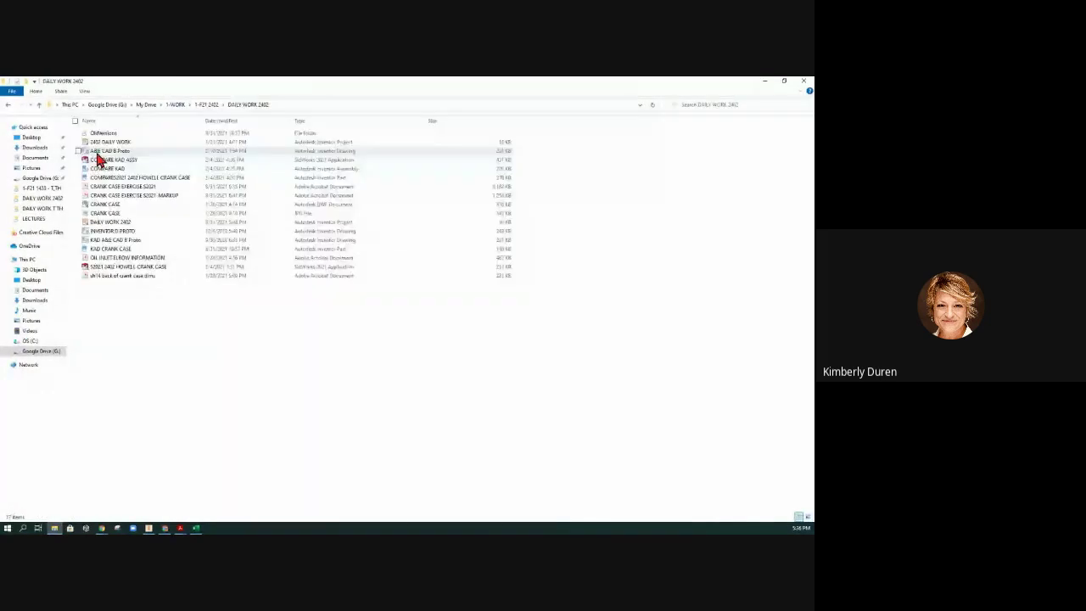
double_click(132, 199)
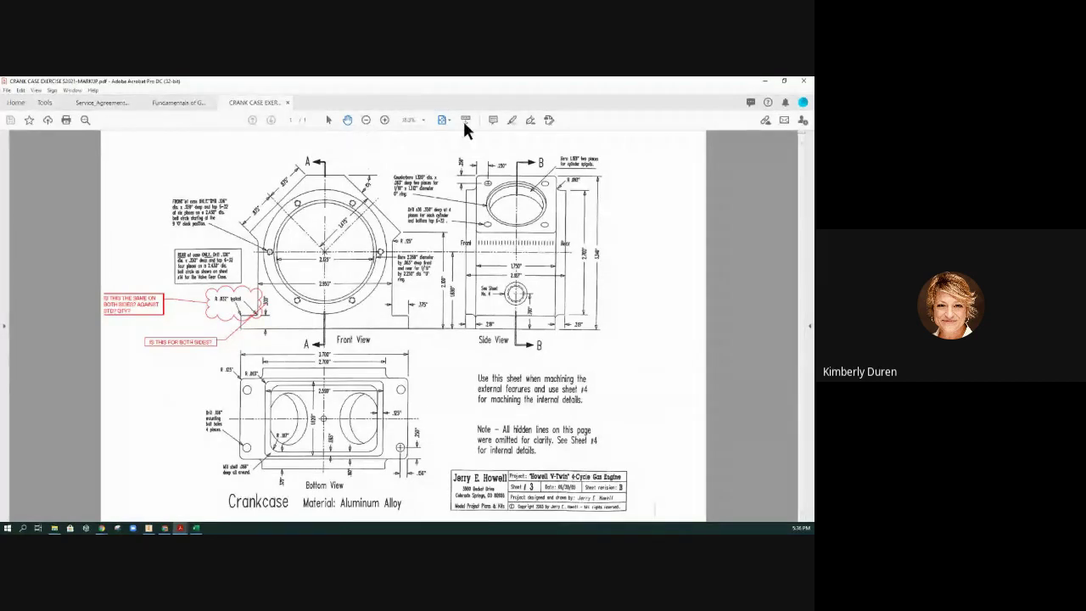
Highlight the word 'typical' in the markup drawing's callout, then return to File Explorer.
click(512, 120)
drag(228, 299, 242, 299)
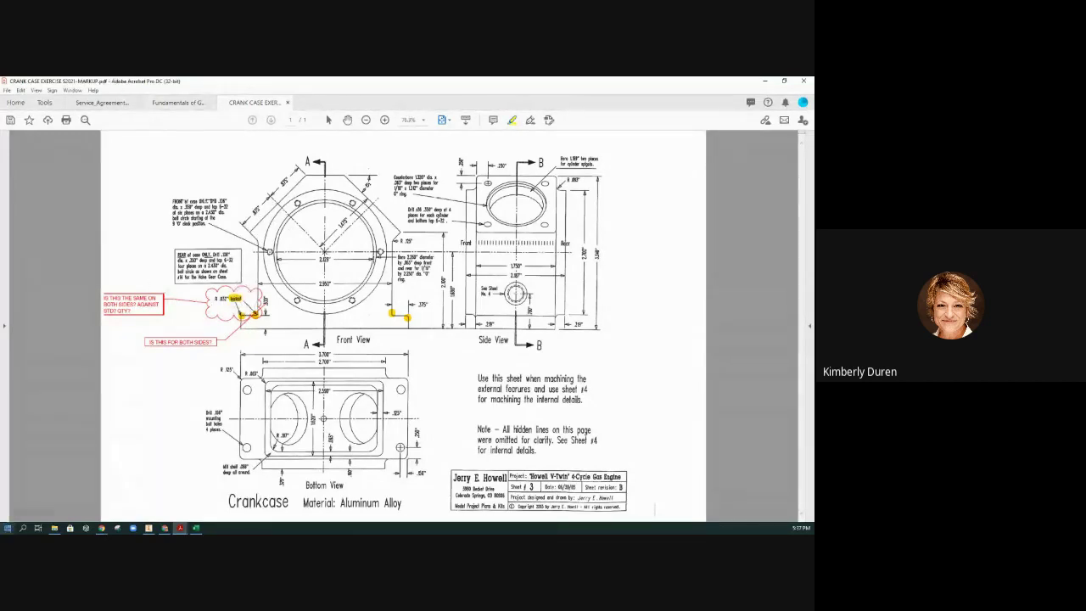
click(53, 528)
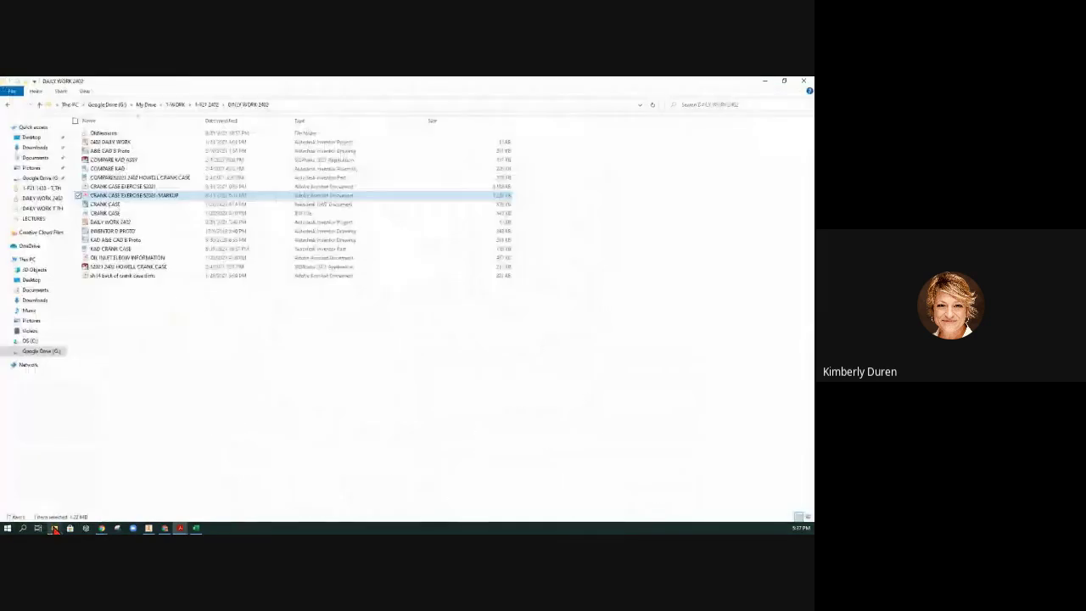
Open CRANK CASE EXERCISE S2021.pdf and highlight the Front View fillets at the left foot and beside .375.
double_click(143, 188)
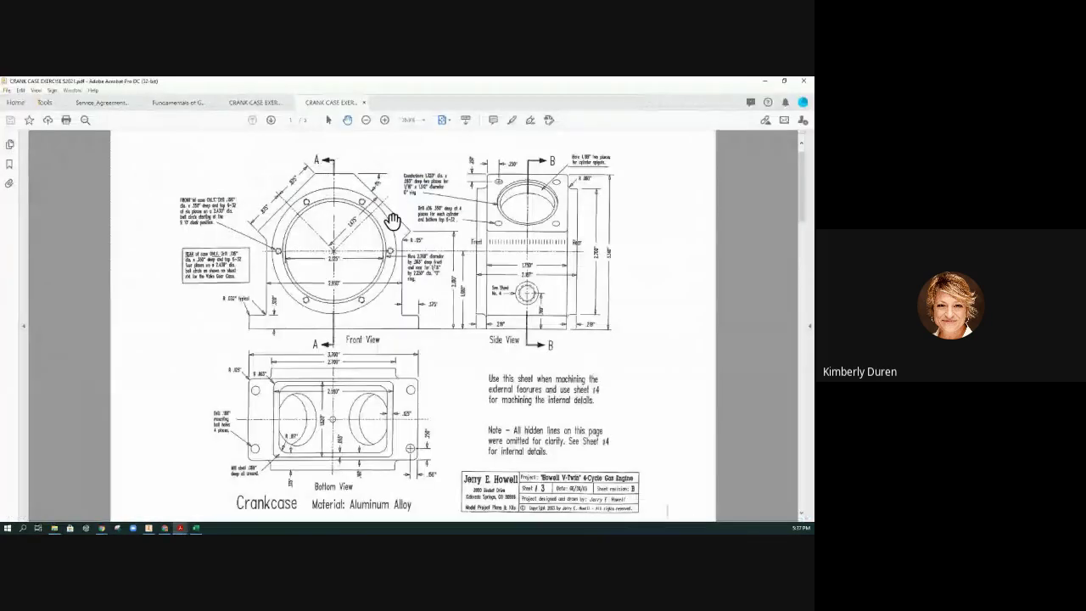
click(511, 120)
click(265, 317)
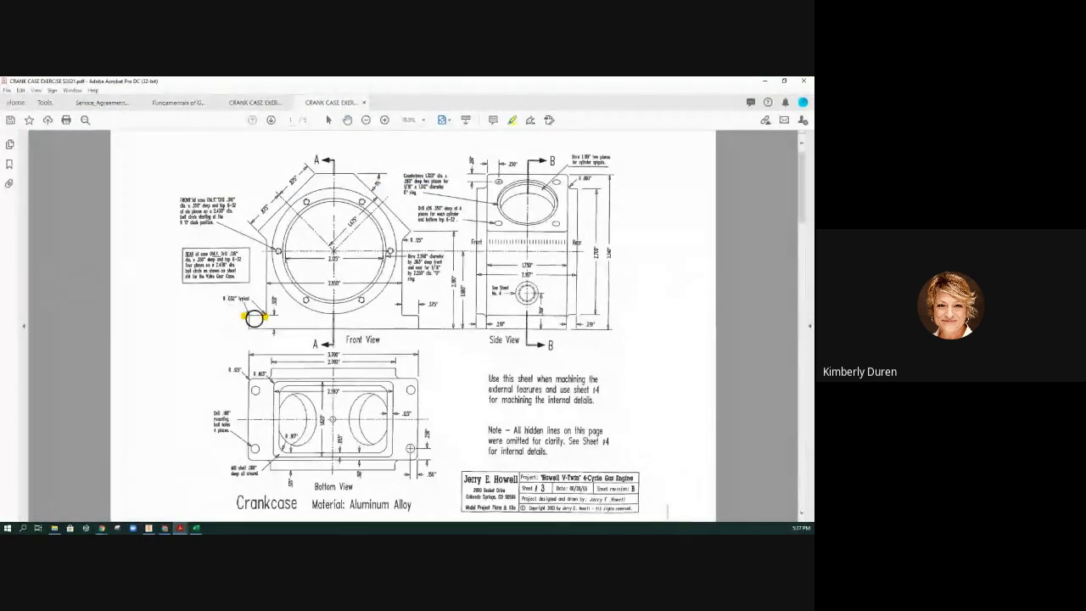
click(401, 316)
click(422, 317)
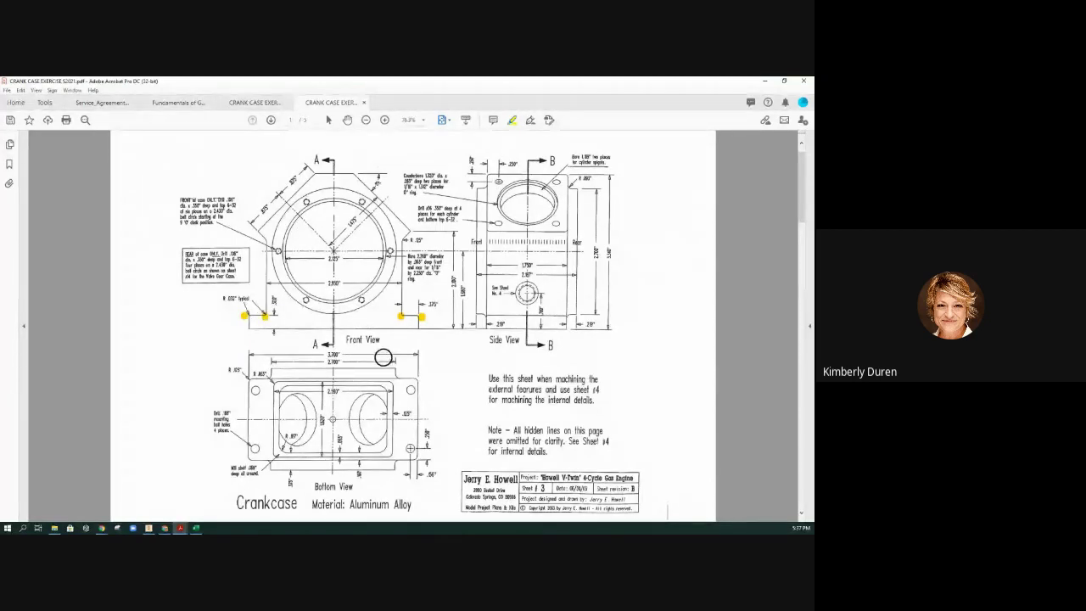
scroll(384, 357, down, 5)
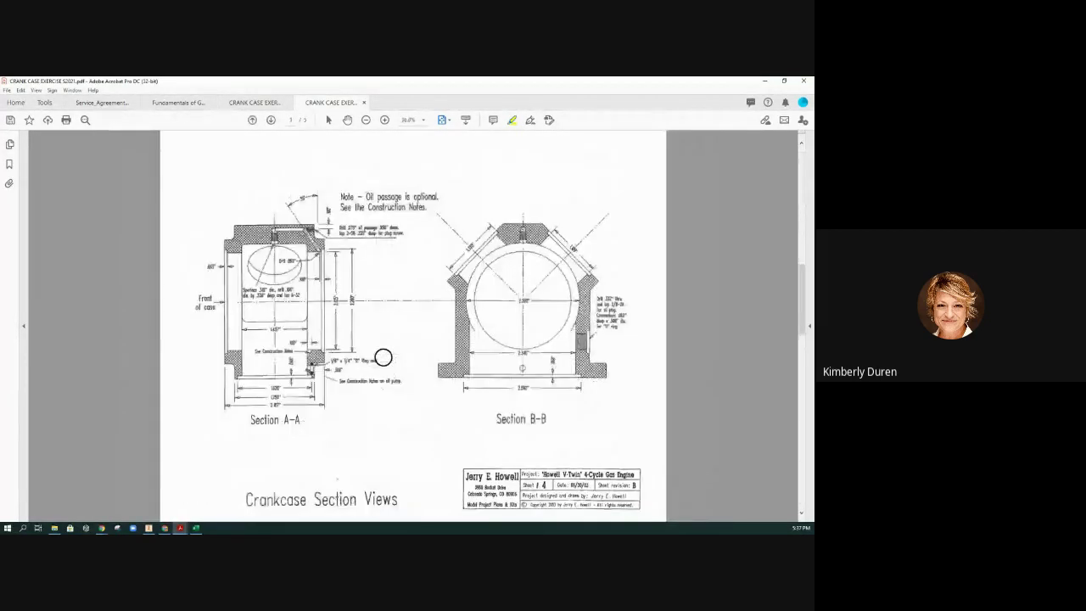
Scroll to Section A-A on the Section Views sheet and highlight the O-ring groove's top corner.
scroll(383, 357, up, 5)
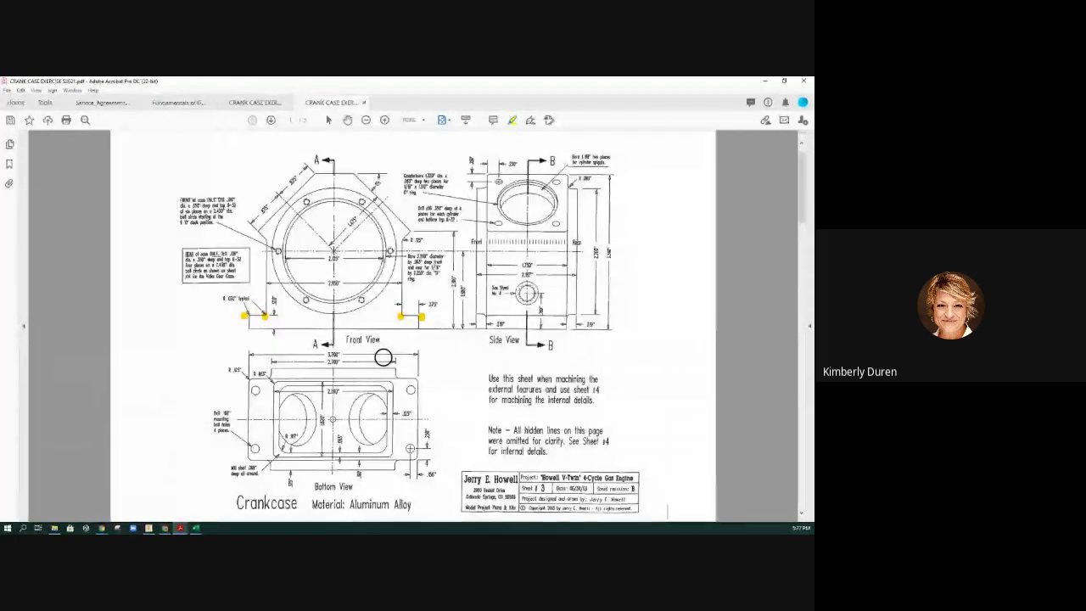
scroll(384, 358, down, 5)
scroll(383, 357, up, 3)
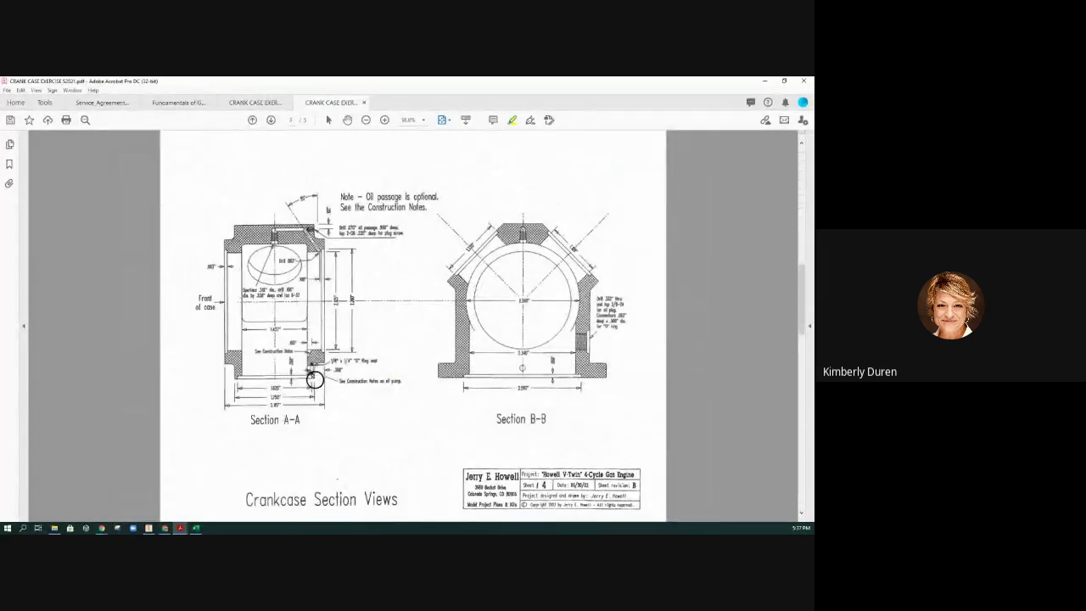
ctrl+scroll(314, 380, up, 5)
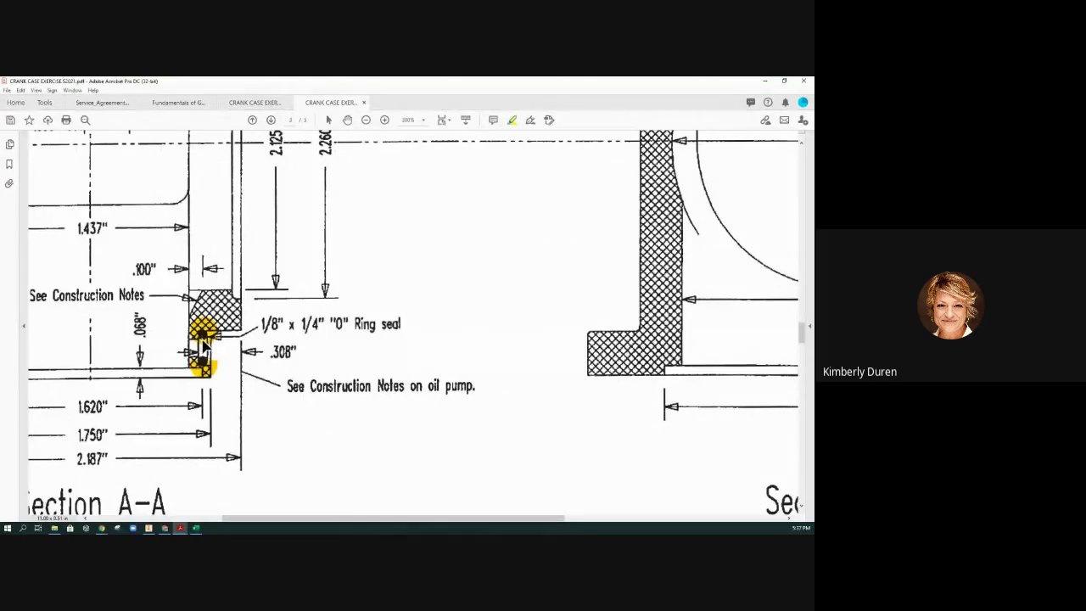
scroll(203, 348, up, 1)
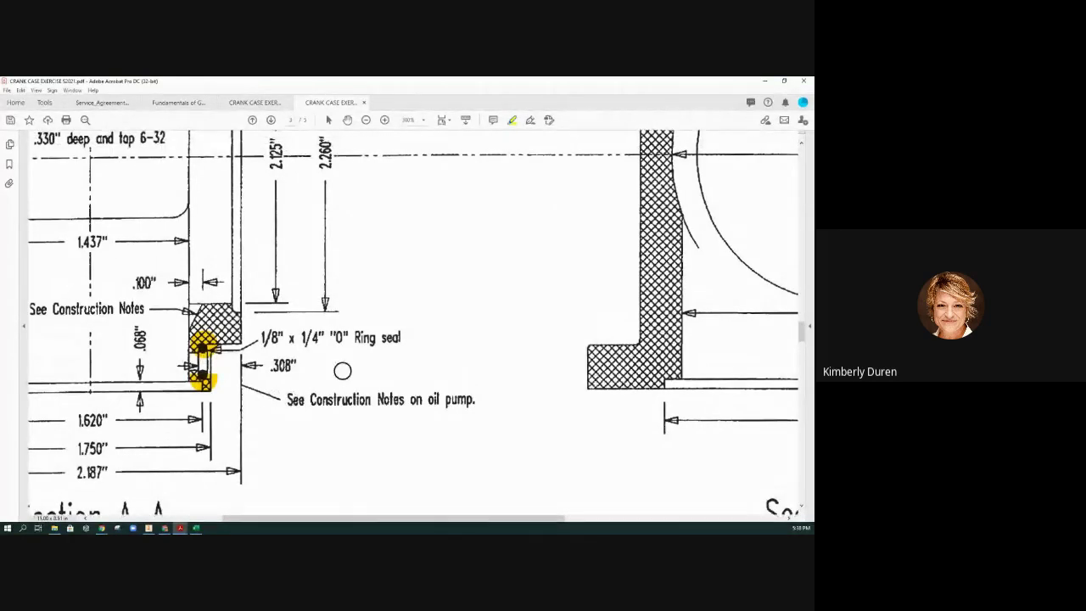
click(229, 307)
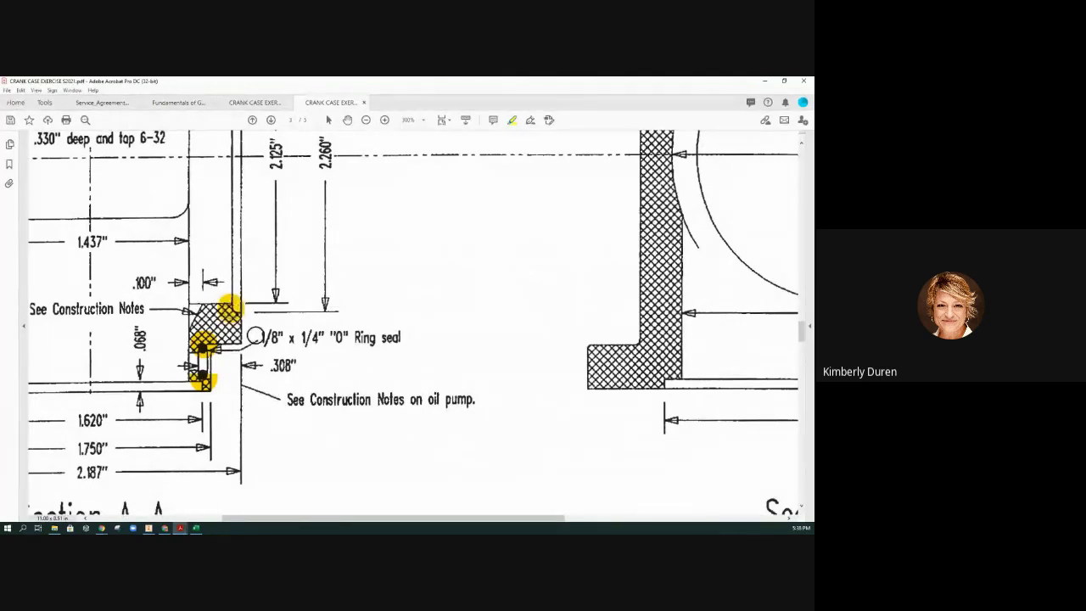
ctrl+scroll(266, 318, down, 2)
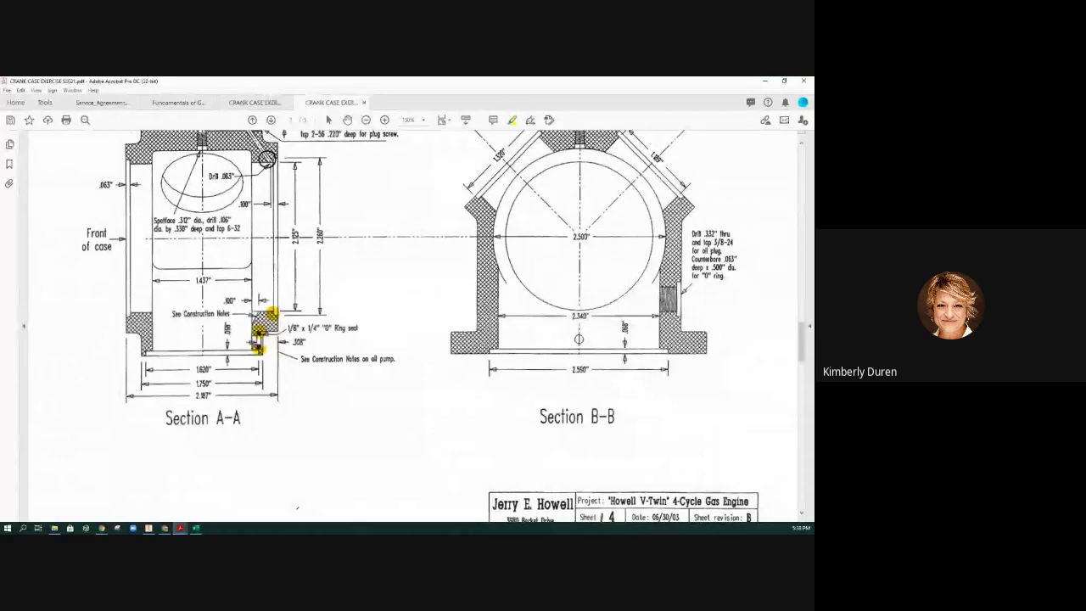
Highlight Section A-A's right-wall top corner plus its top-left and bottom-left inside corners.
click(274, 158)
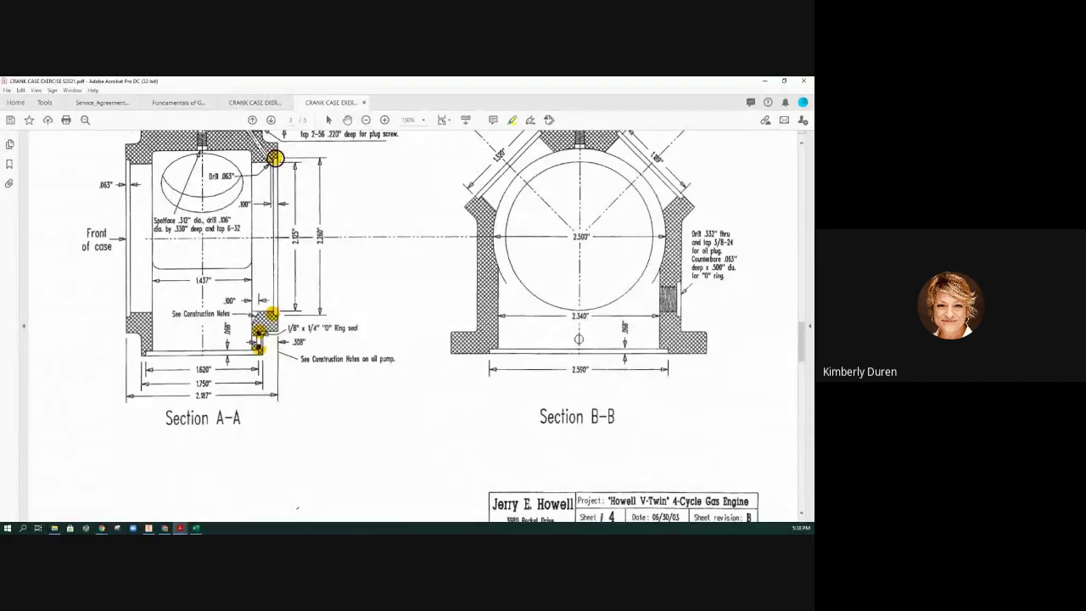
click(131, 163)
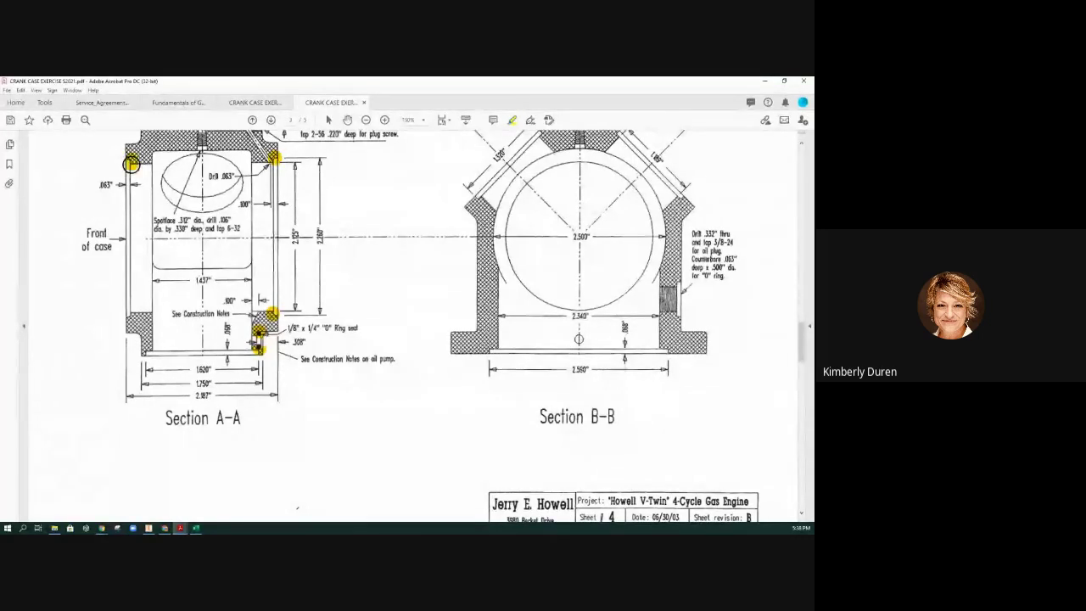
click(132, 313)
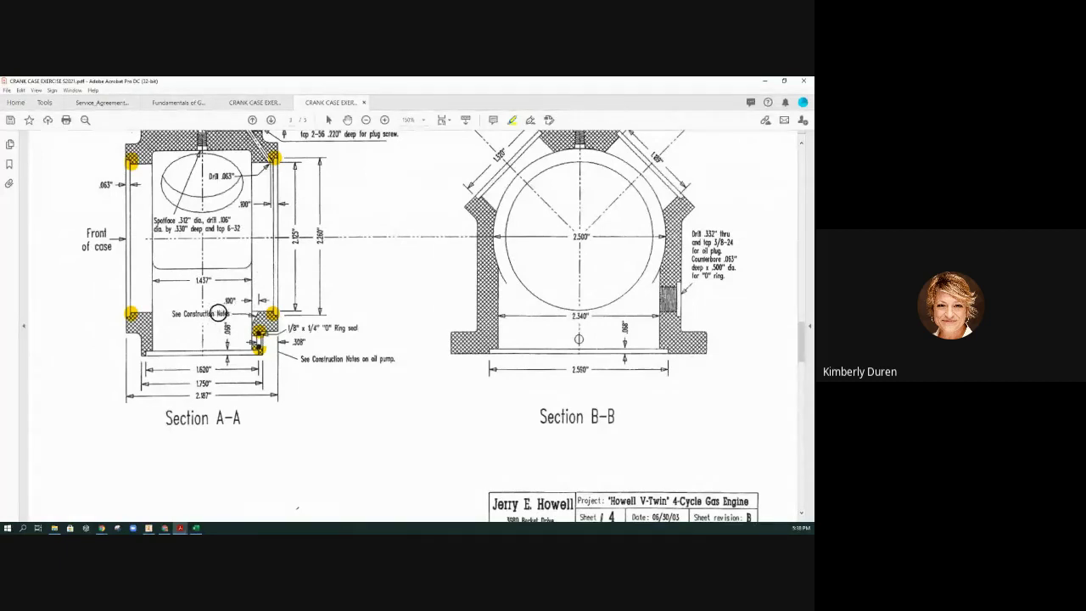
scroll(220, 312, up, 1)
Return to the Front View page, zoom out, and highlight the full base line in yellow.
scroll(219, 313, up, 3)
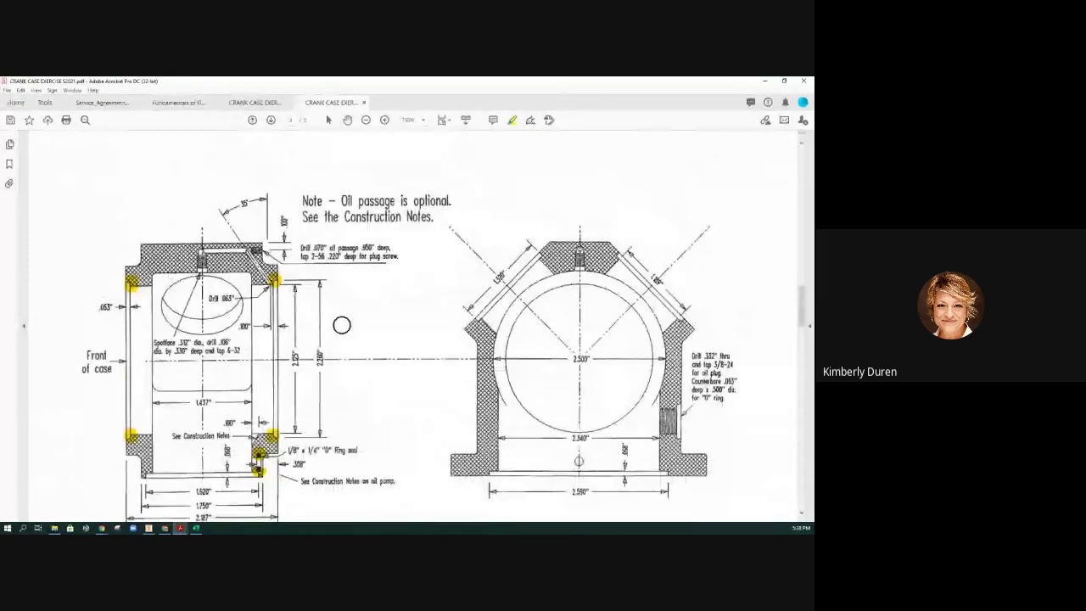
drag(802, 308, 805, 161)
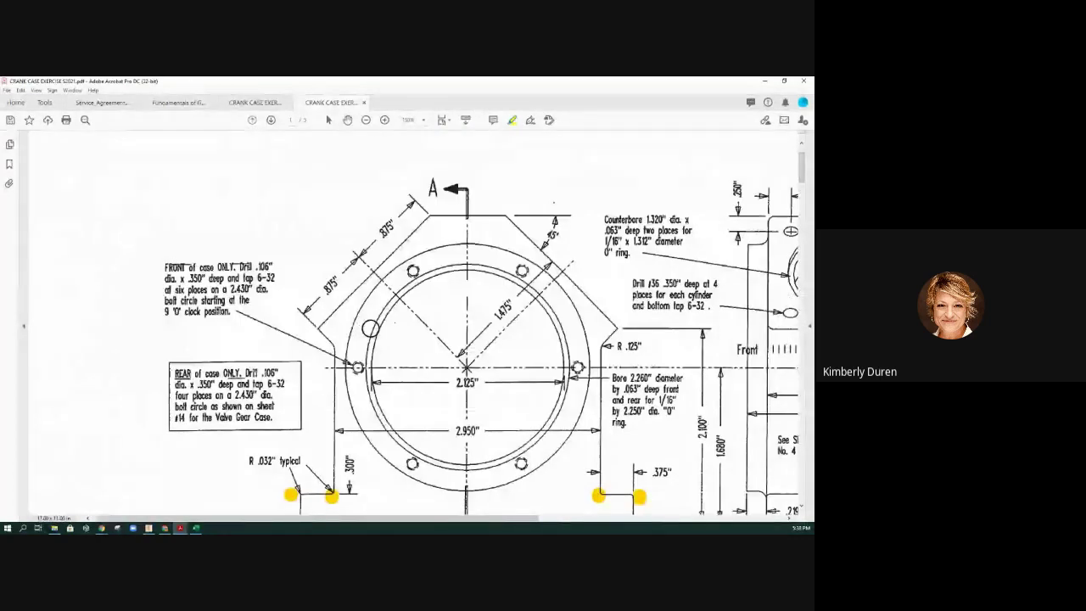
key(ctrl+minus)
mouse_move(297, 402)
mouse_down()
mouse_move(299, 429)
mouse_move(287, 429)
mouse_move(542, 434)
mouse_up()
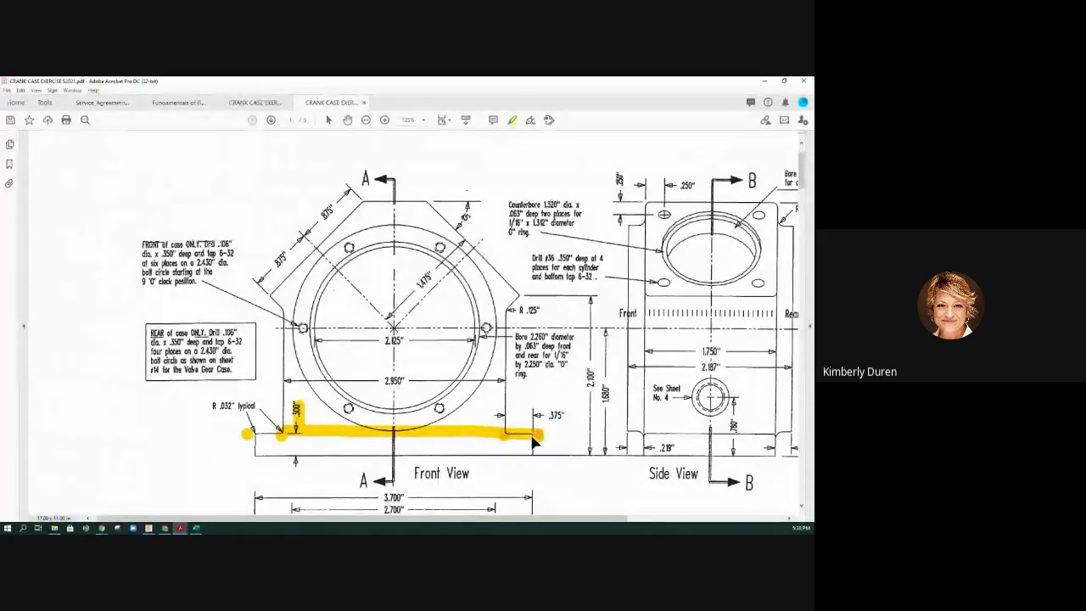